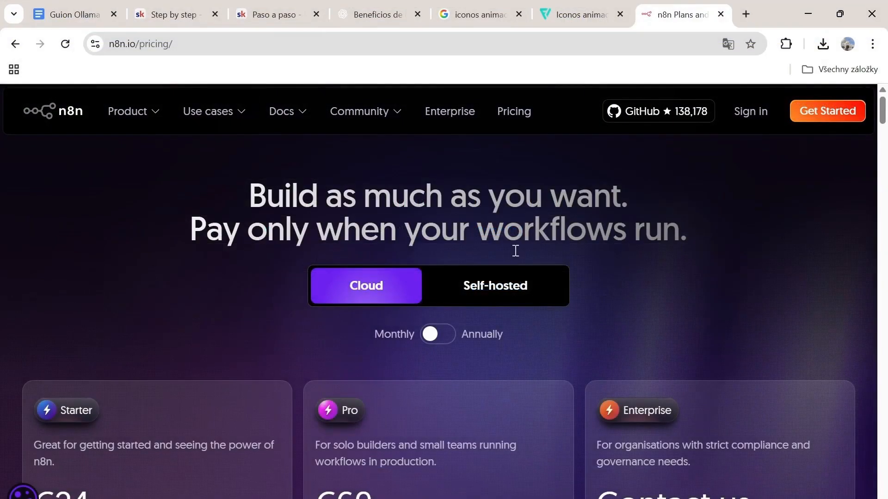
- Examine the monthly prices and workflow execution limits of the n8n Cloud Starter and Pro plans
scroll(387, 266, "down", 5)
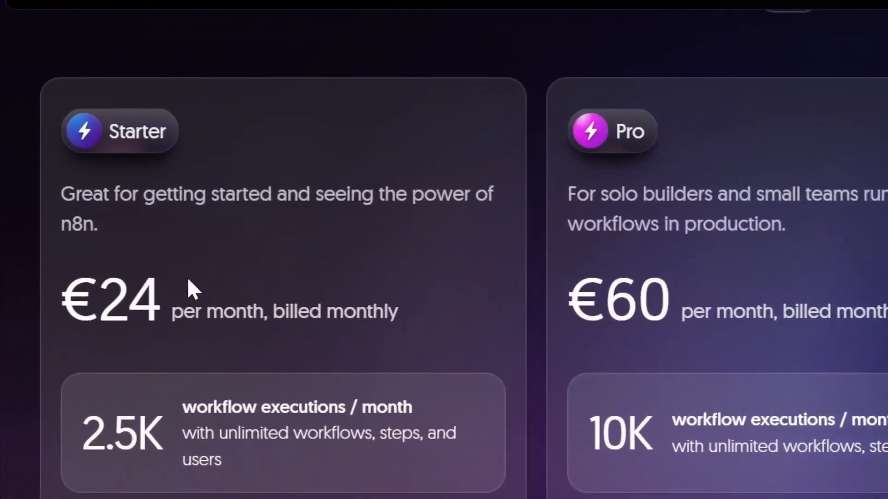
scroll(187, 278, "down", 1)
scroll(102, 278, "up", 1)
scroll(201, 287, "down", 1)
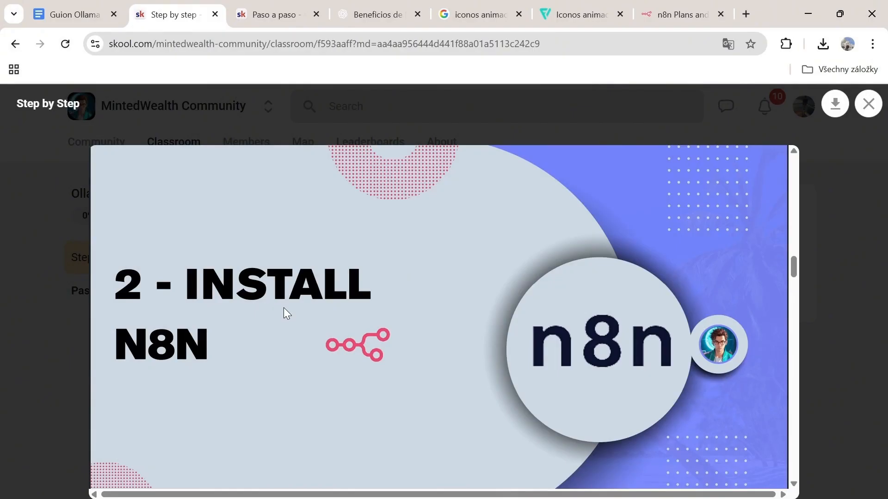
- Find the n8n installation commands in the Step by Step guide and search the computer for PowerShell
scroll(292, 309, "down", 5)
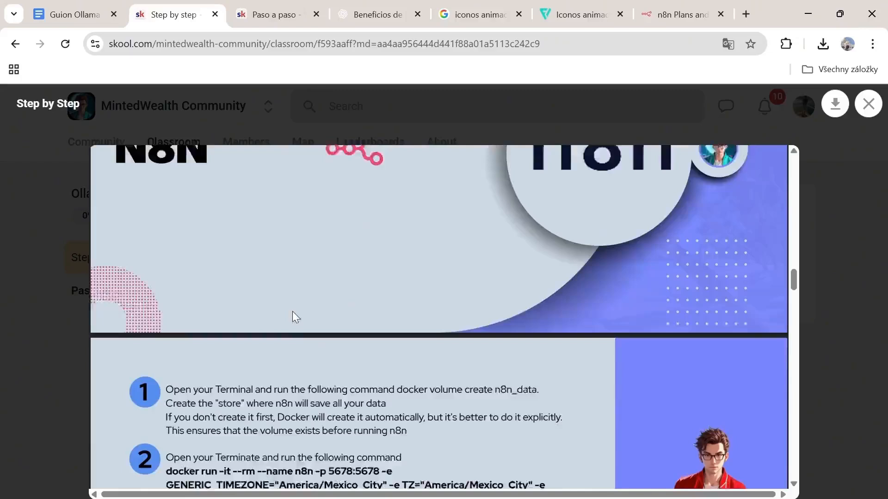
scroll(531, 342, "down", 1)
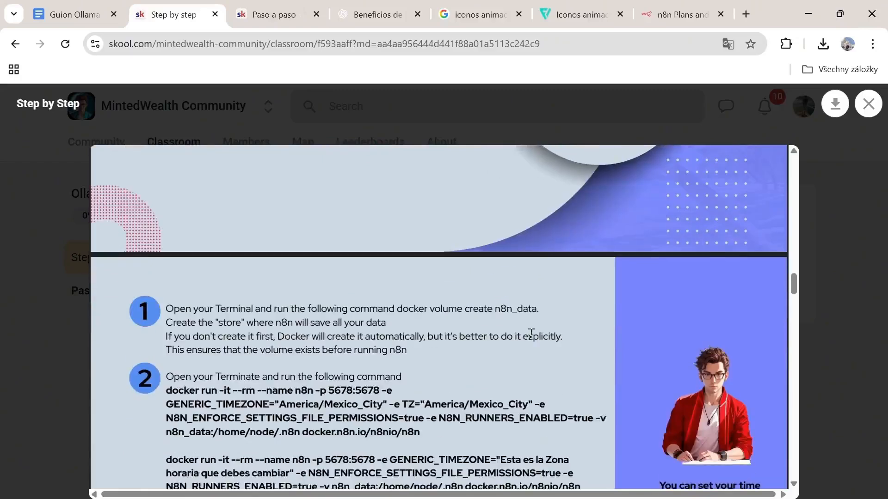
key("super")
type("power shel")
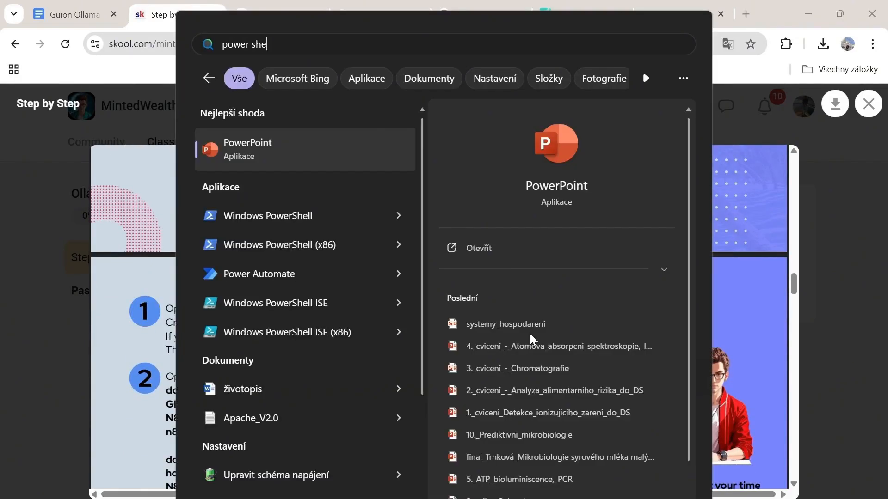
key("Escape")
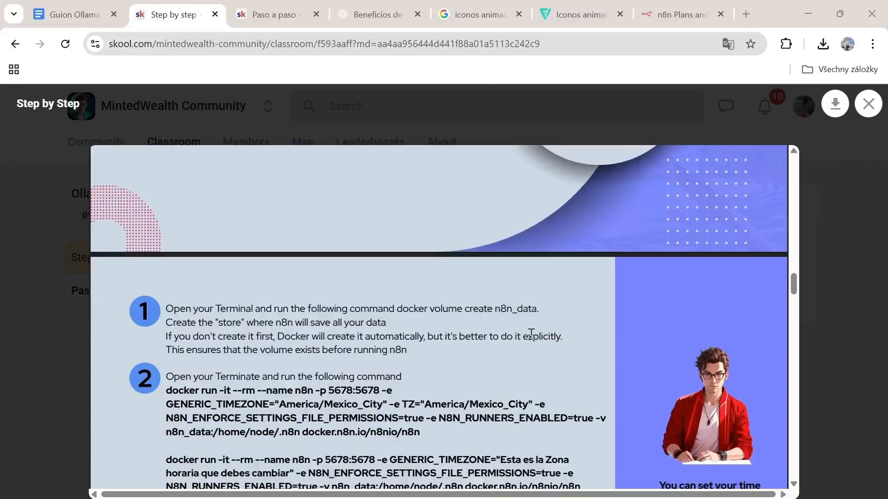
- Copy "docker volume create n8n_data" from step 1 of the guide and run it in Windows PowerShell
scroll(415, 279, "down", 2)
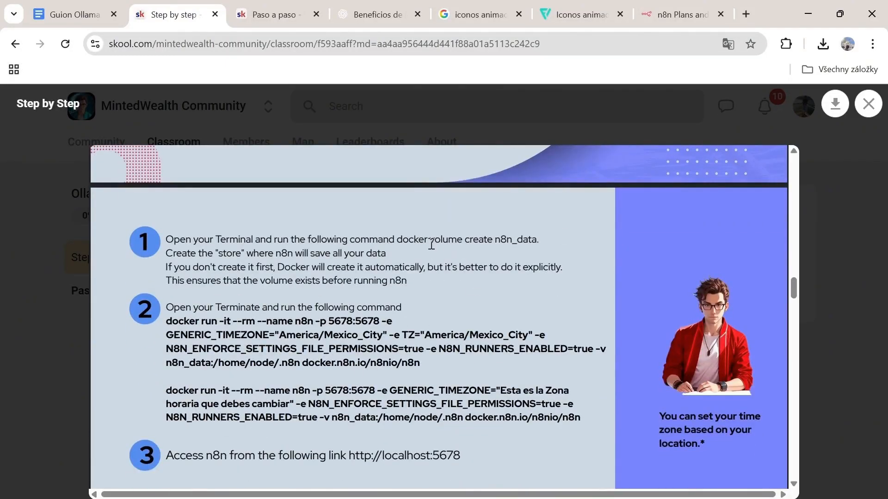
left_click_drag(397, 240, 537, 241)
key("ctrl+c")
key("alt+Tab")
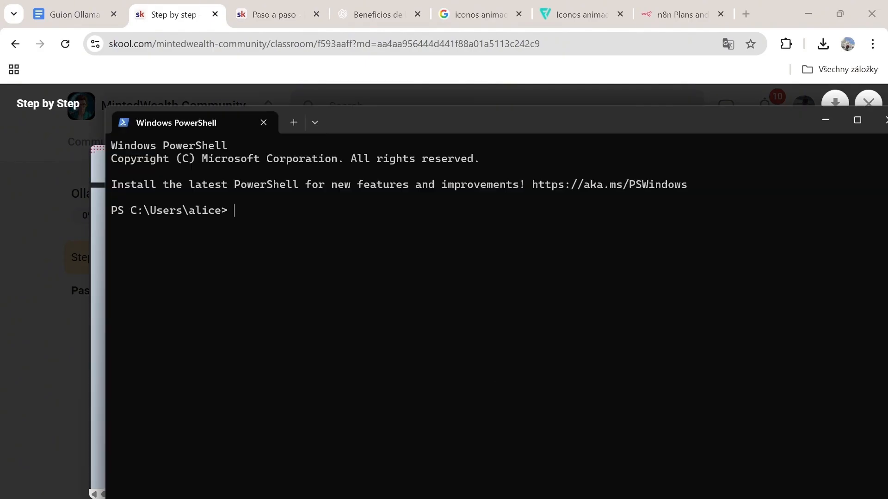
key("ctrl+v")
key("Return")
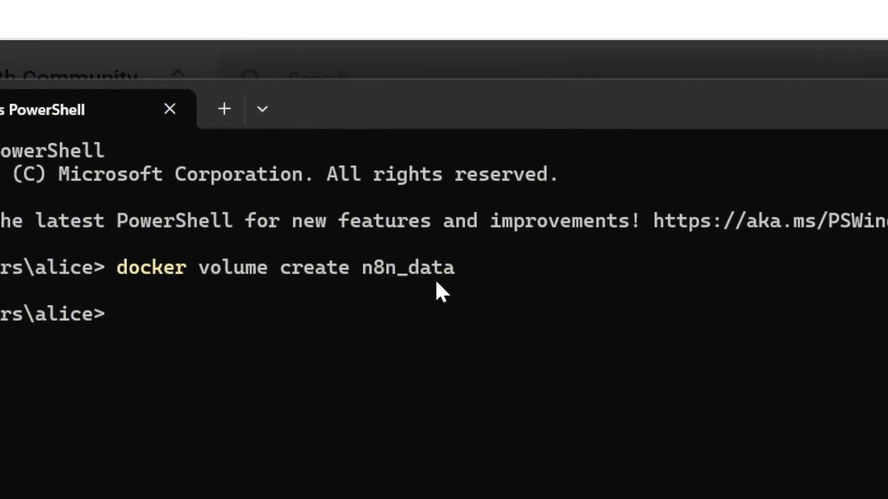
- Copy the guide's first docker run command for n8n, with port 5678:5678 and time zone America/Mexico_City, and run it in PowerShell
left_click(179, 277)
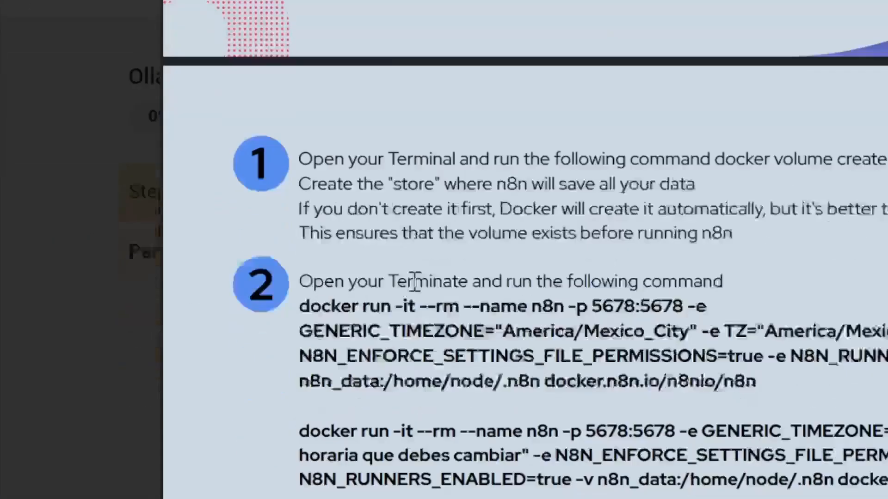
left_click_drag(298, 280, 756, 358)
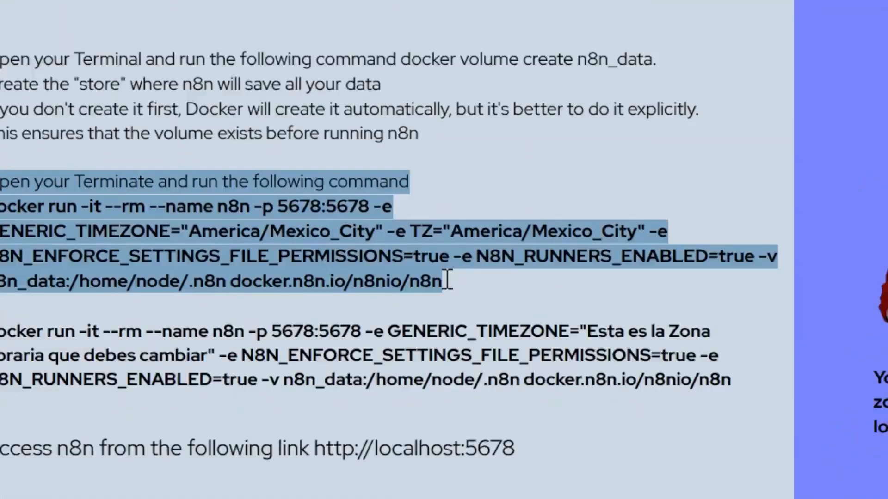
key("ctrl+c")
key("alt+Tab")
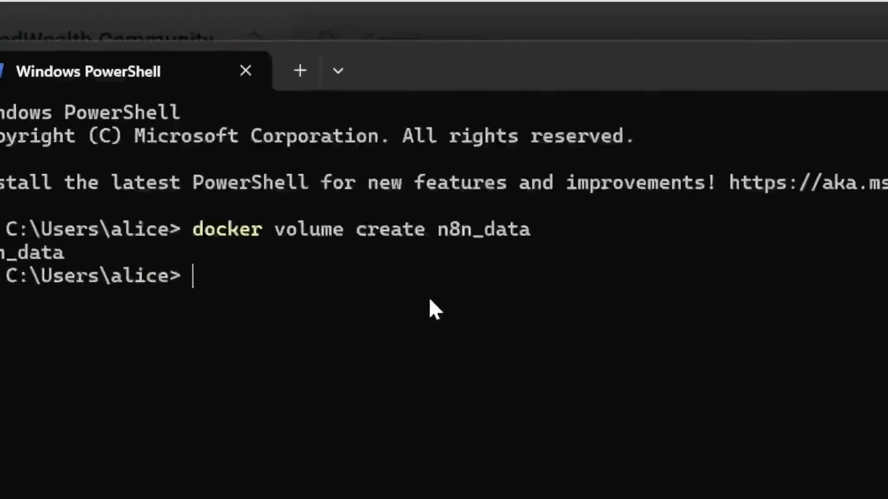
key("ctrl+v")
key("Return")
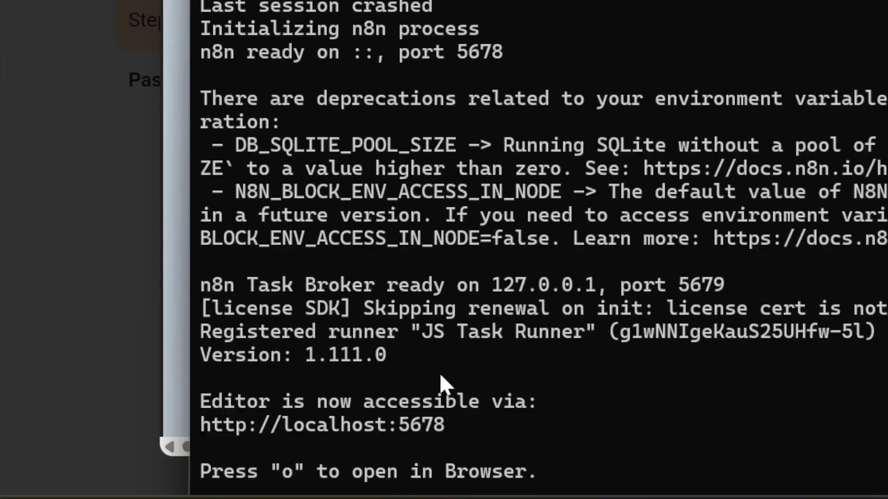
left_click_drag(455, 425, 199, 427)
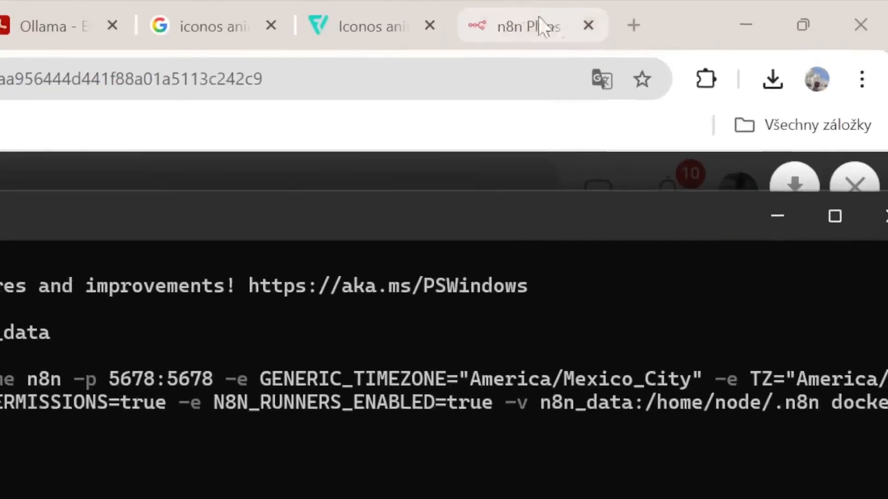
left_click(643, 24)
key("ctrl+v")
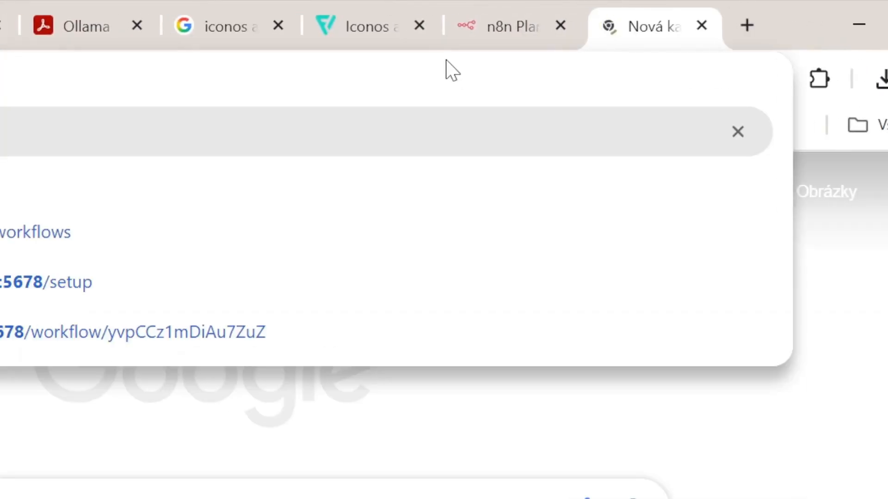
key("Return")
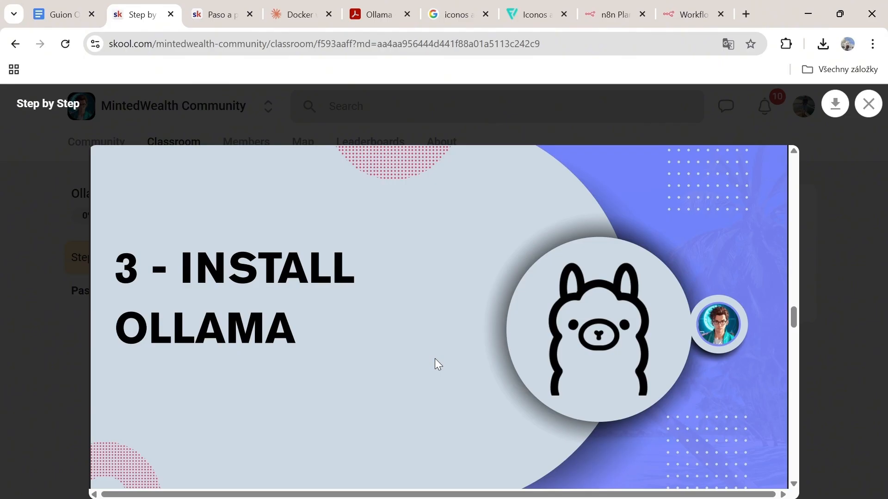
scroll(434, 364, "down", 5)
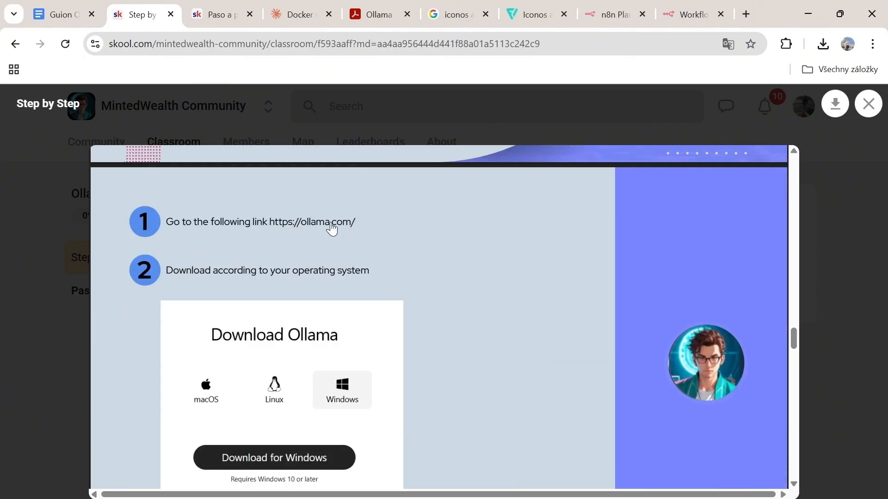
right_click(331, 228)
left_click(382, 192)
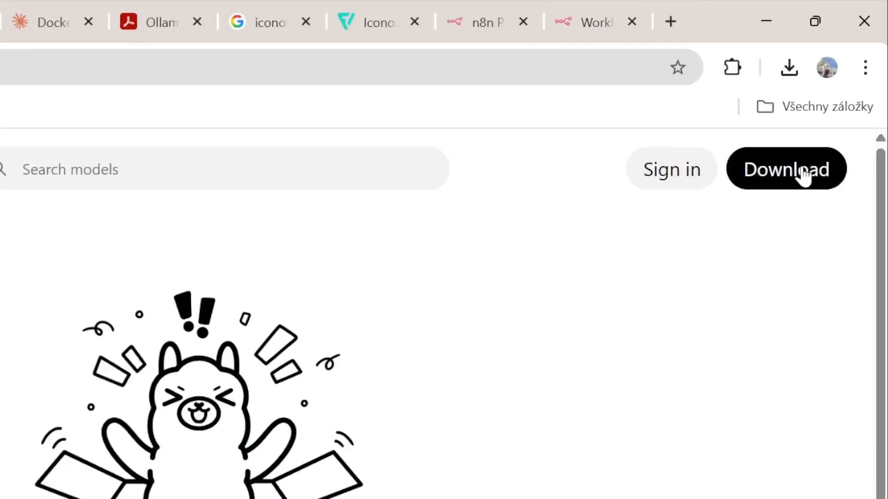
left_click(828, 114)
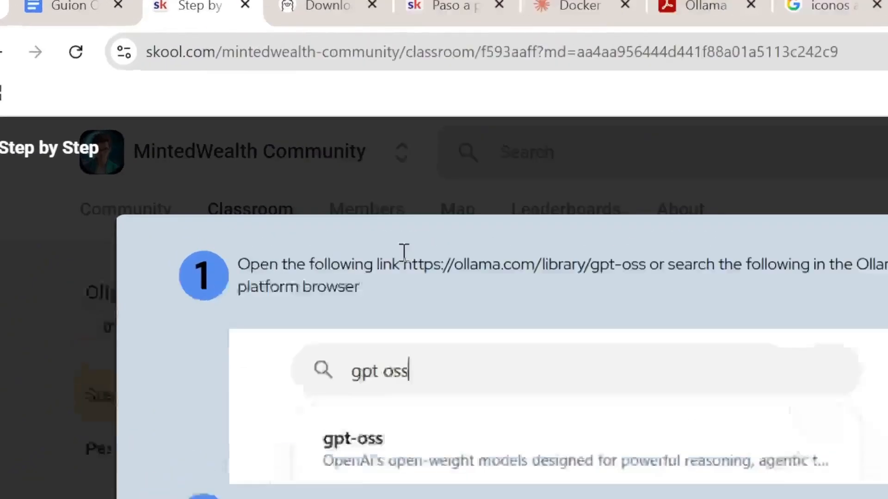
left_click_drag(270, 176, 420, 176)
left_click(746, 14)
type("k https://ollama.com/library/gpt-oss")
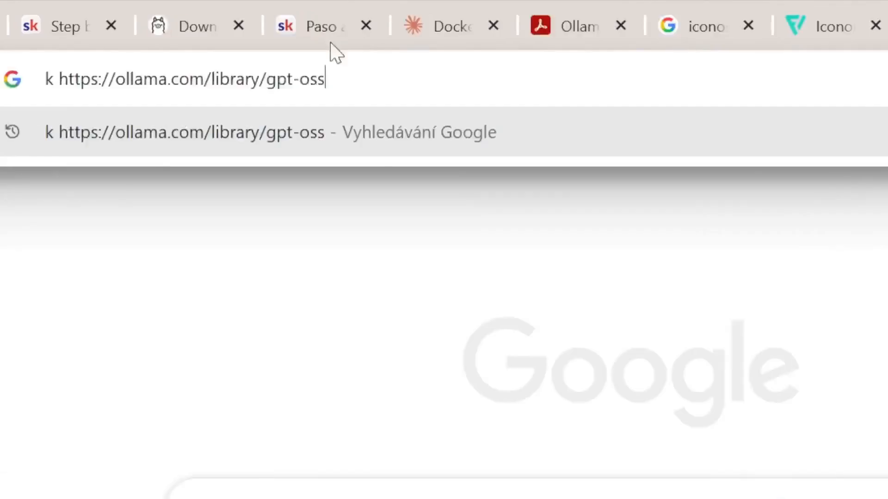
left_click(237, 65)
key("BackSpace")
key("BackSpace")
key("Return")
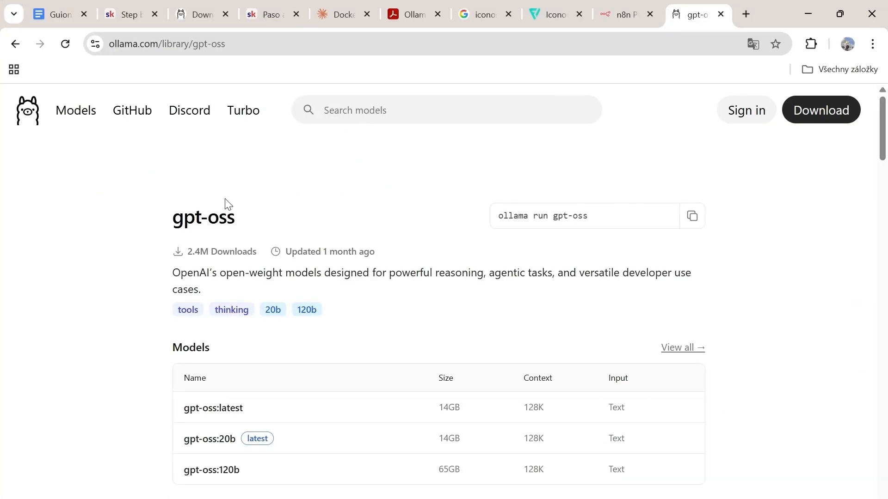
- Search the Ollama models for "gpt oss" and close the suggestions
left_click(387, 108)
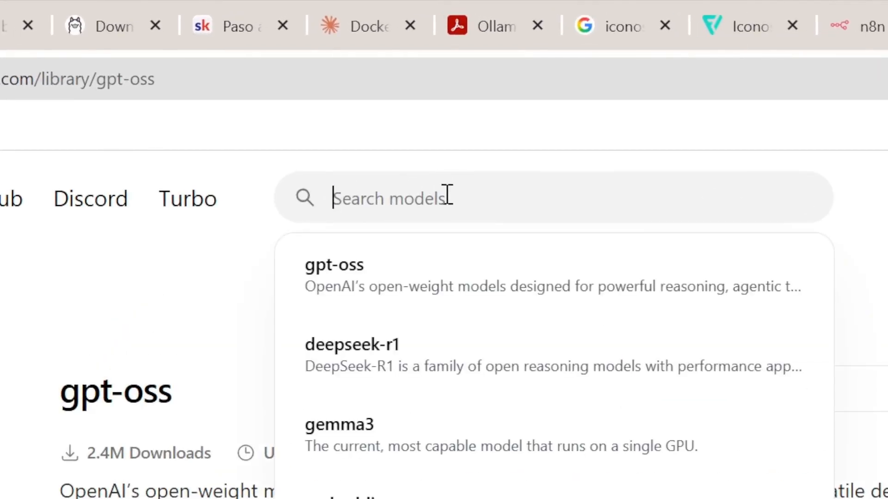
type("gpt os")
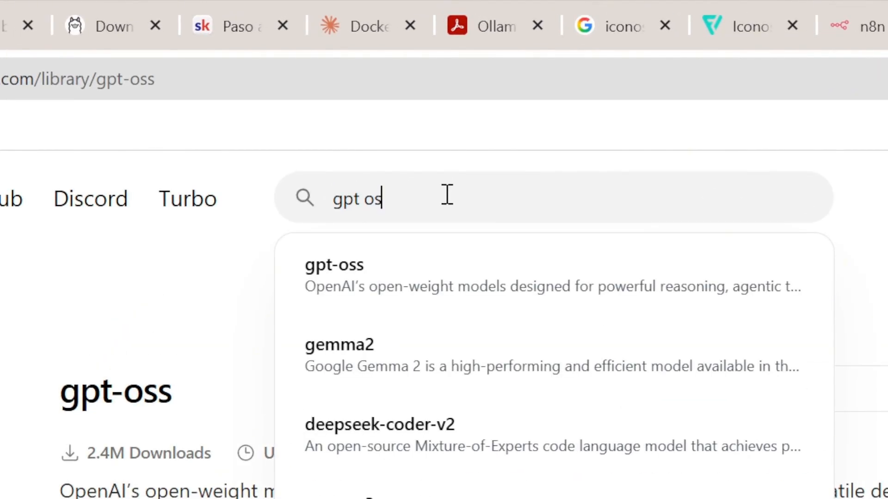
type("s")
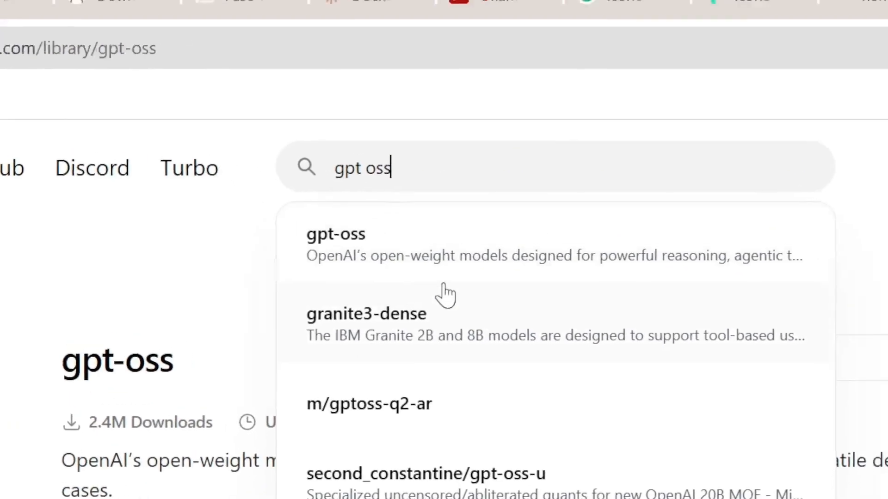
left_click(20, 205)
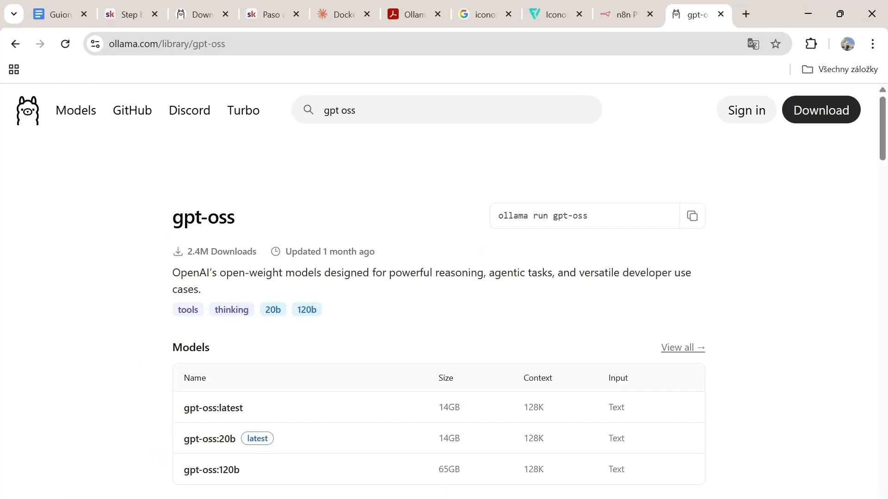
- Run "ollama run gpt-oss:latest" in a second PowerShell tab and return to the gpt-oss model page in the browser
key("alt+Tab")
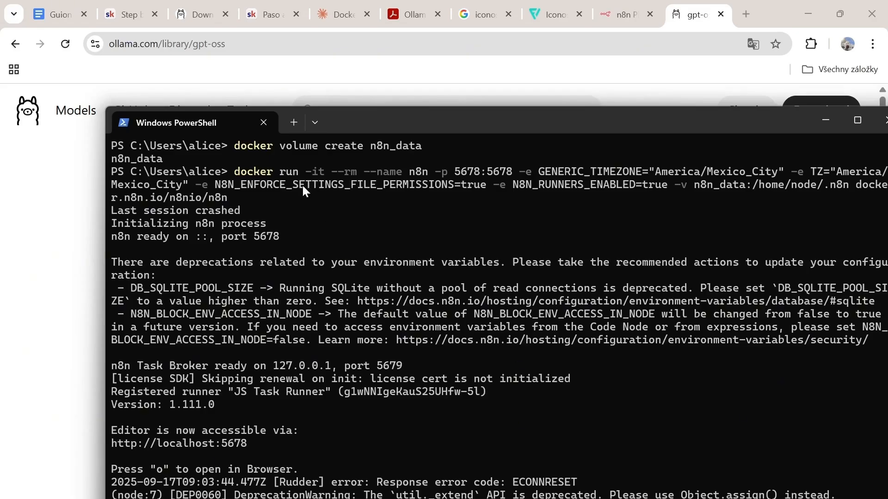
left_click(292, 123)
left_click_drag(509, 129, 429, 162)
type("ollma")
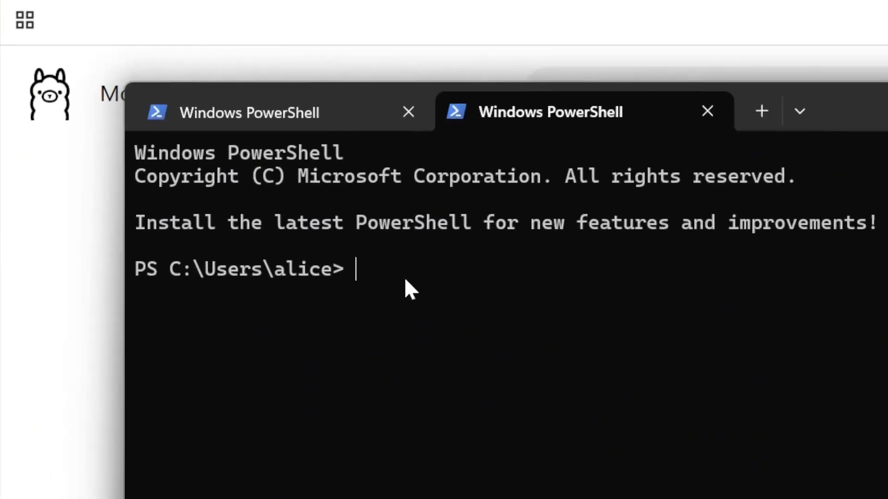
key("BackSpace")
key("BackSpace")
type("ama ru")
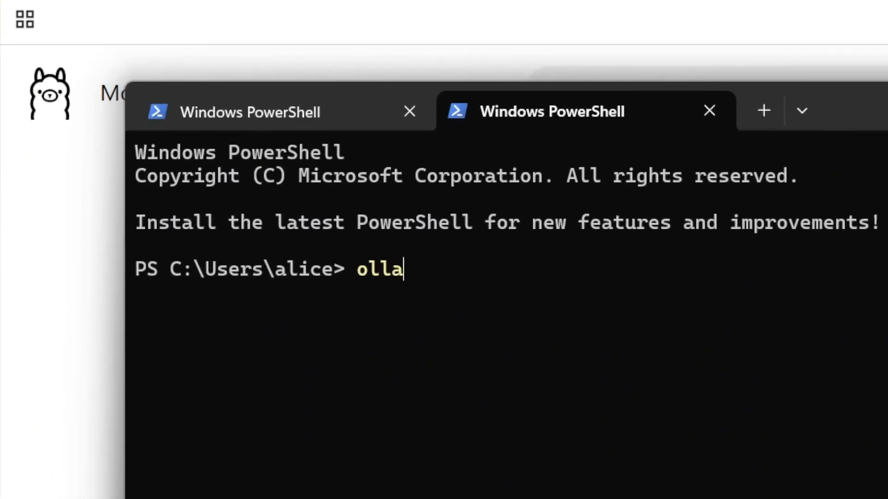
type("n gpt-oss:latest")
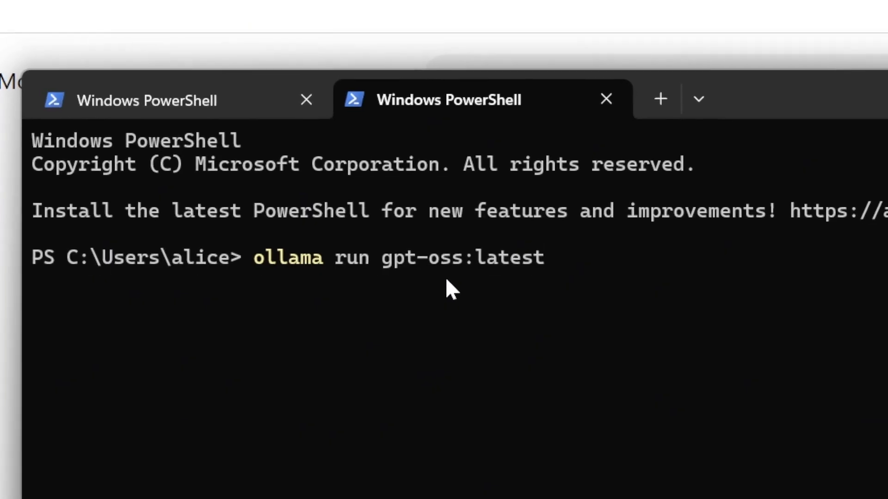
key("Return")
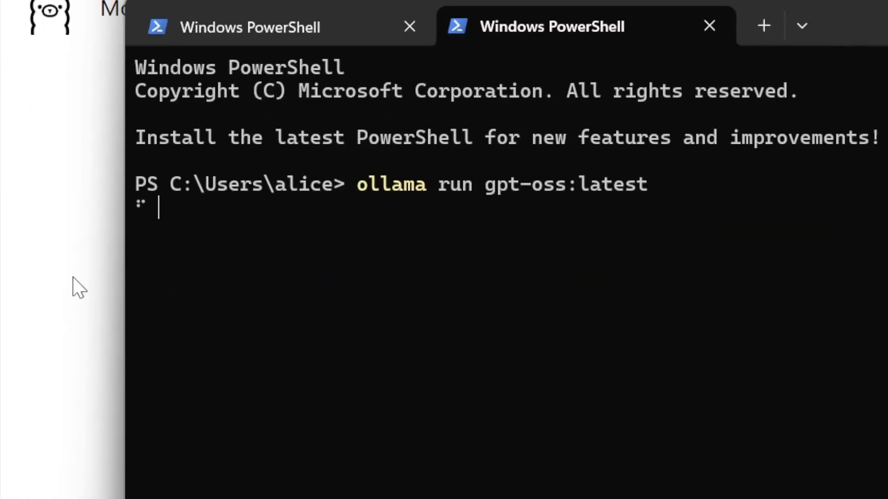
left_click(74, 279)
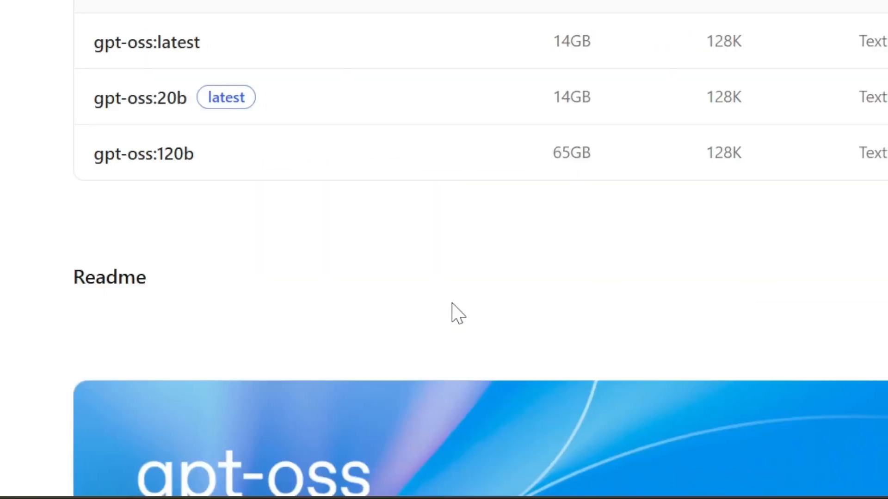
scroll(447, 285, "up", 3)
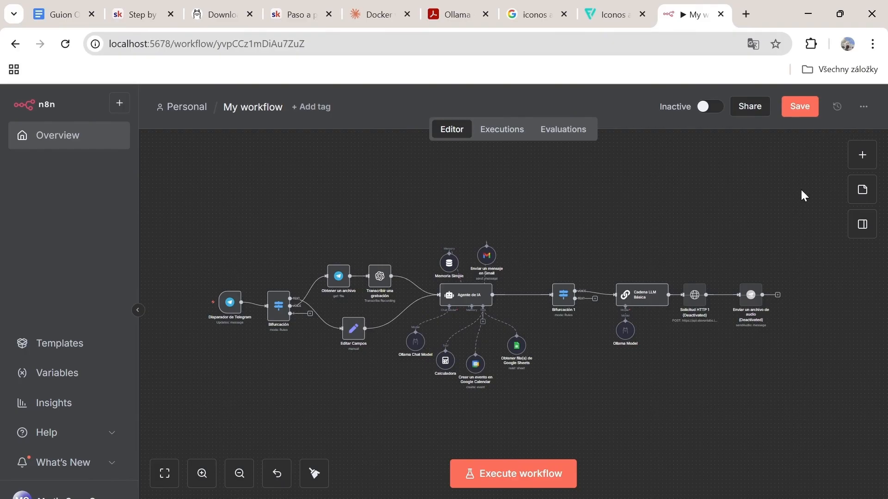
- Search the n8n nodes for "ollama" in My workflow and move to the empty canvas area below the existing nodes
left_click(862, 155)
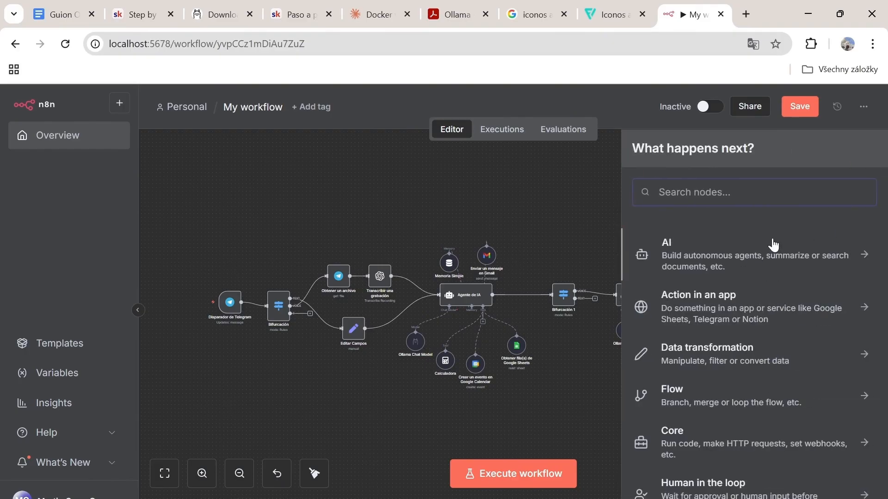
type("ollama")
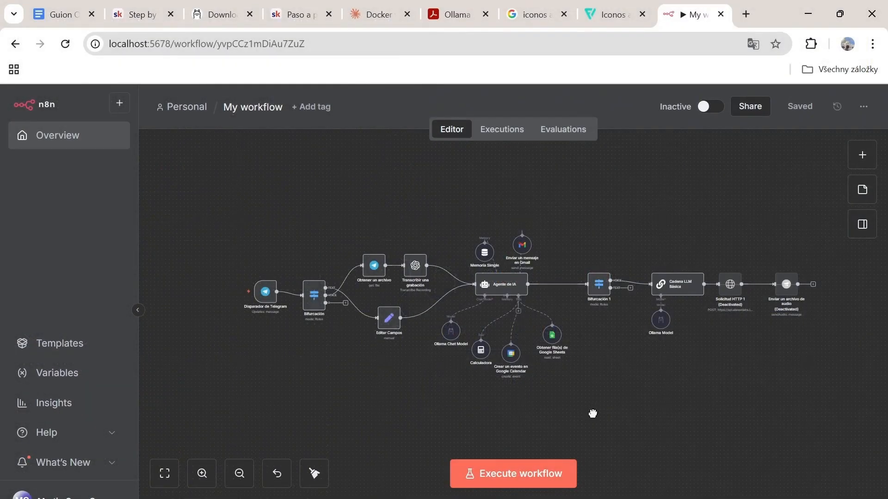
scroll(598, 256, "down", 5)
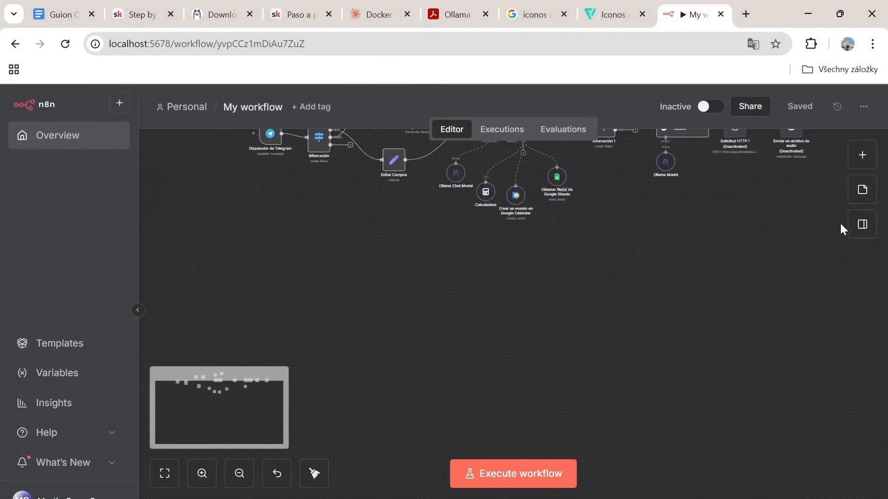
- Add a manual "When clicking 'Execute workflow'" trigger and place it in the empty canvas area below the existing nodes
left_click(862, 156)
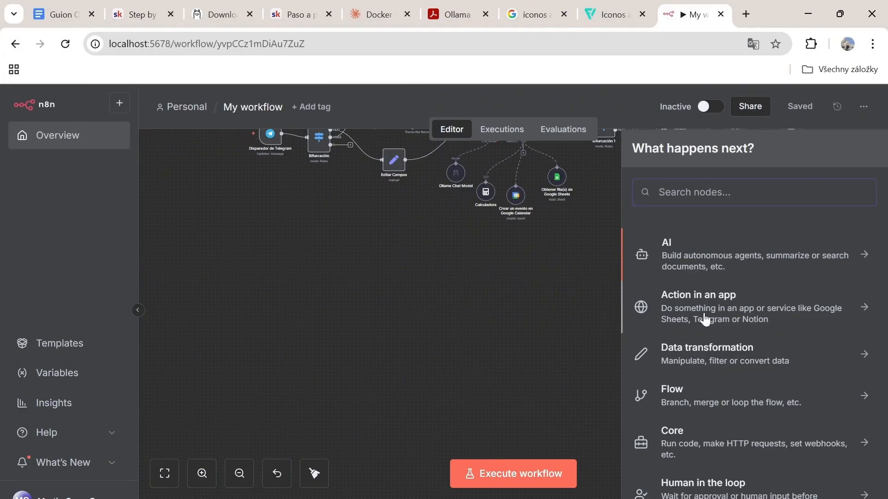
type("t")
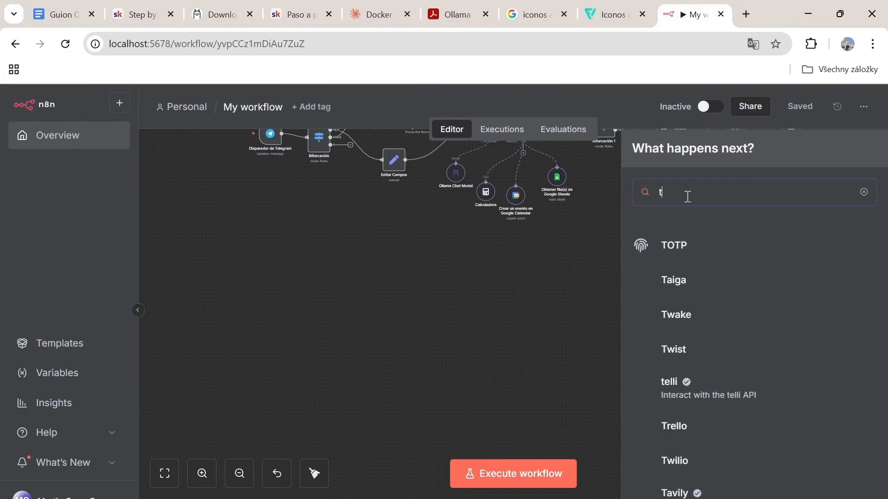
left_click(689, 308)
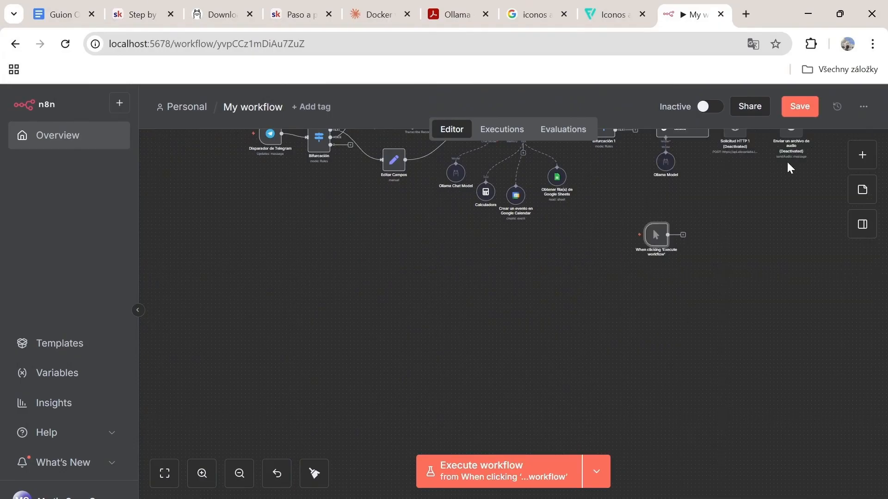
left_click_drag(656, 234, 525, 301)
- Connect an AI Agent node to the output of the manual trigger
left_click(552, 303)
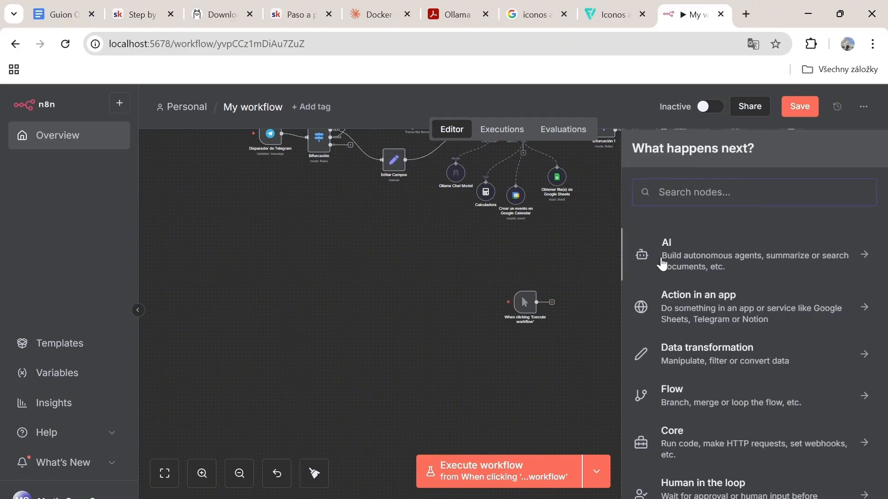
left_click(686, 261)
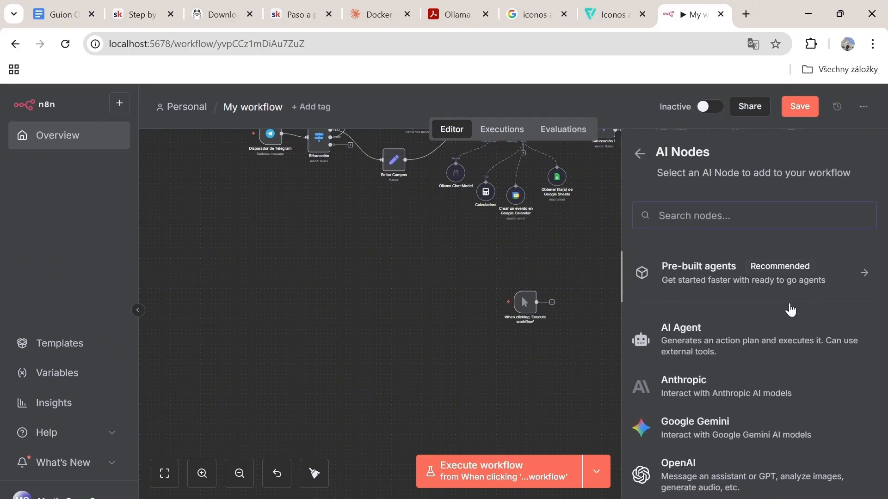
left_click(675, 341)
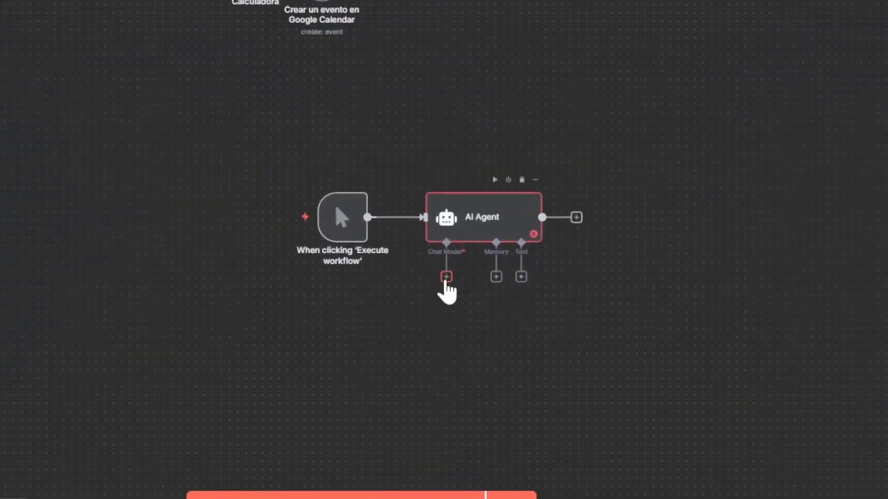
- Attach an Ollama Chat Model and a Simple Memory to the new AI Agent
left_click(560, 336)
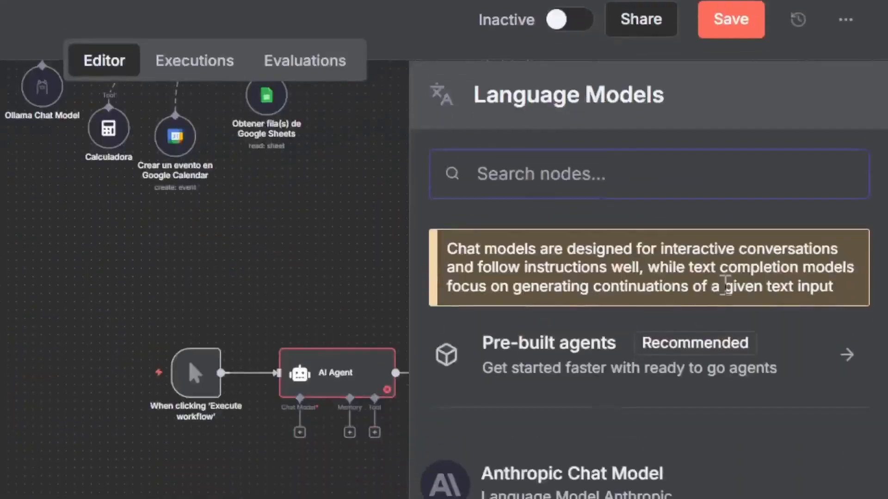
scroll(716, 285, "down", 7)
left_click(638, 443)
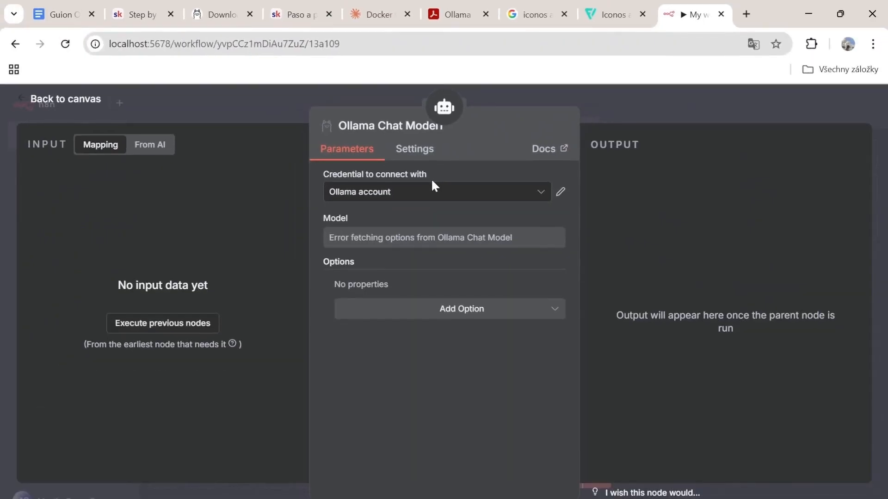
key("Escape")
left_click(588, 335)
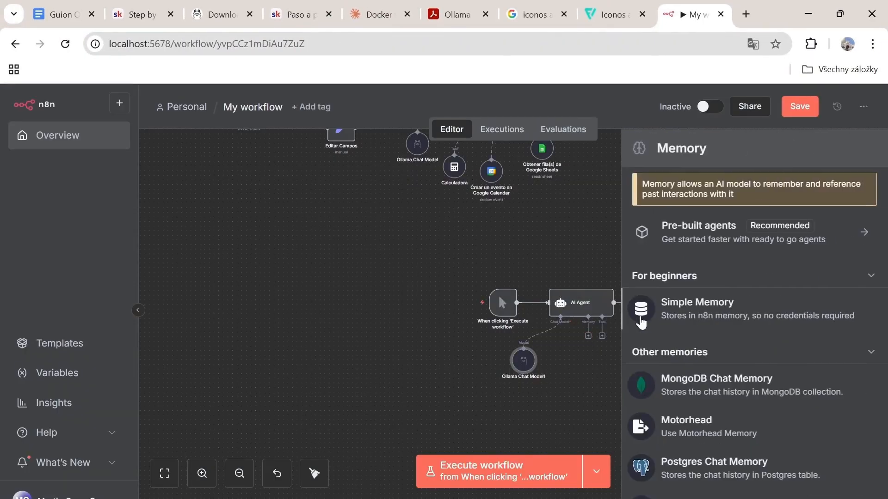
left_click(684, 306)
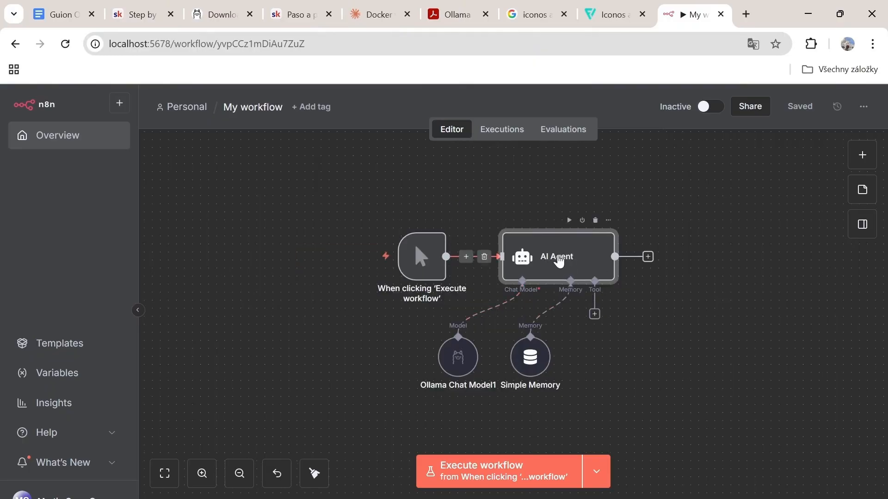
- Switch the AI Agent's prompt source from the connected chat trigger and paste the prompt text as its user message
double_click(559, 262)
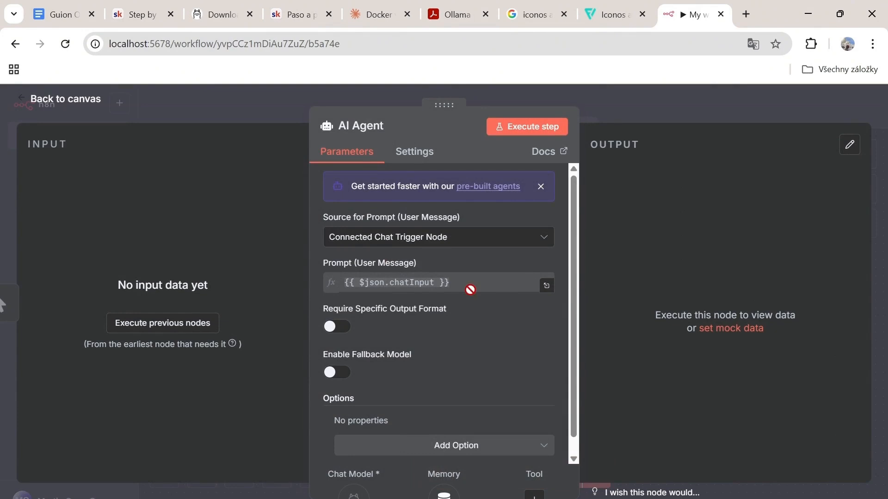
left_click(416, 237)
left_click(404, 340)
left_click(383, 292)
key("ctrl+v")
left_click(530, 263)
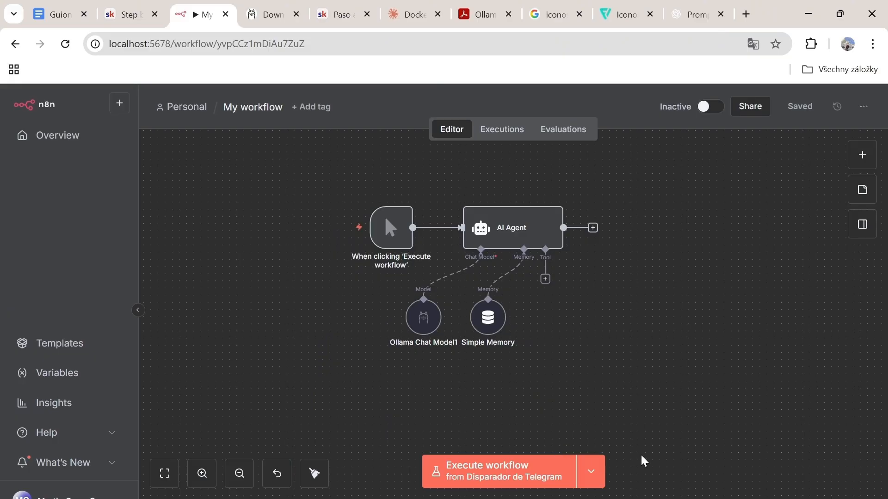
double_click(428, 324)
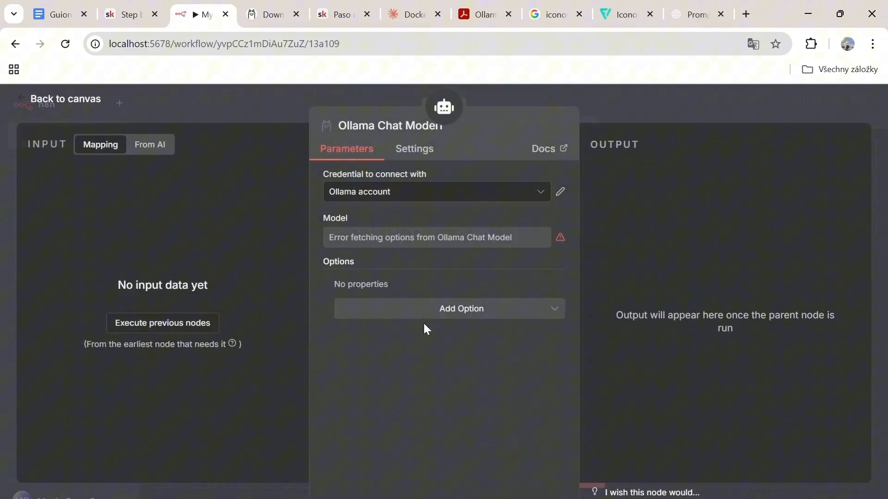
left_click(473, 196)
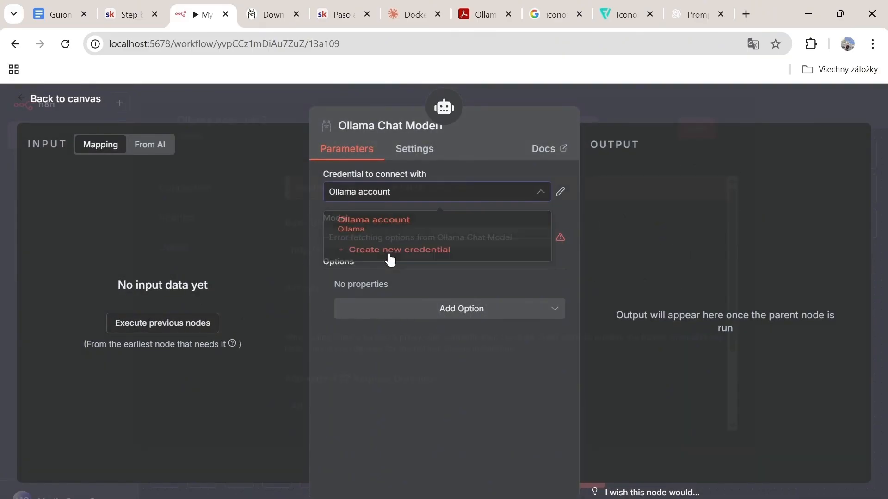
left_click(390, 261)
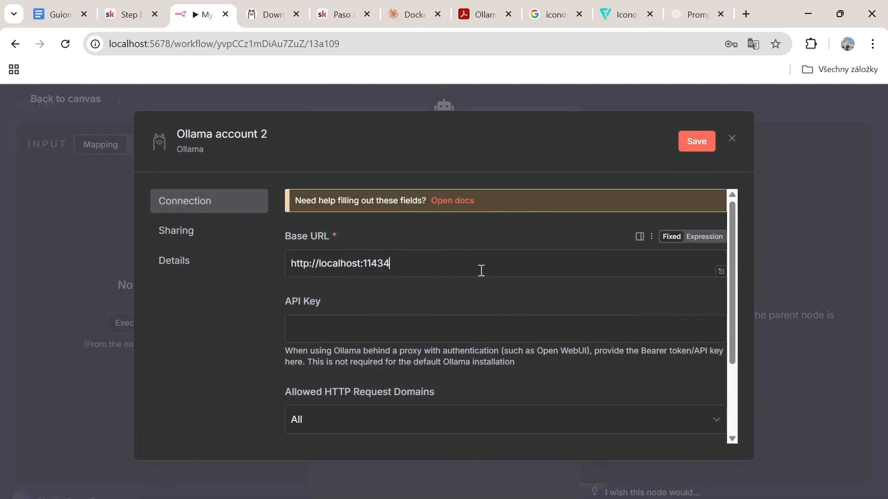
left_click_drag(482, 270, 239, 242)
type("http://host.docker.internal:11434/")
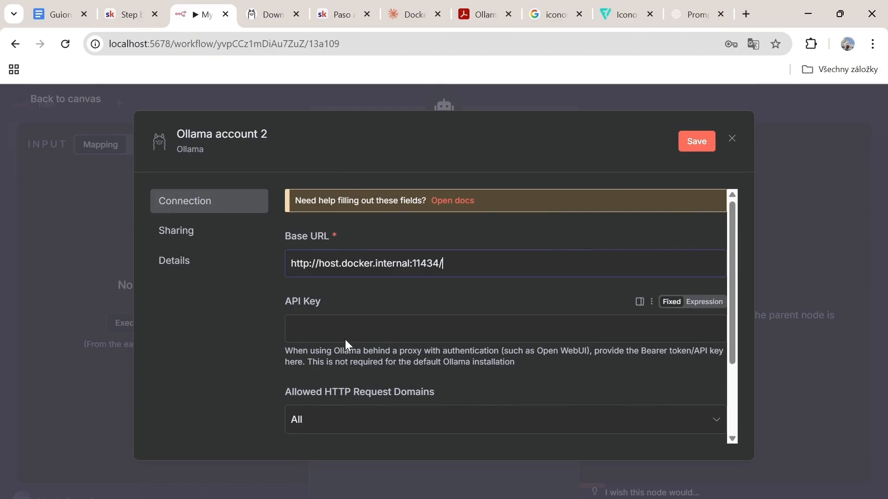
left_click(691, 144)
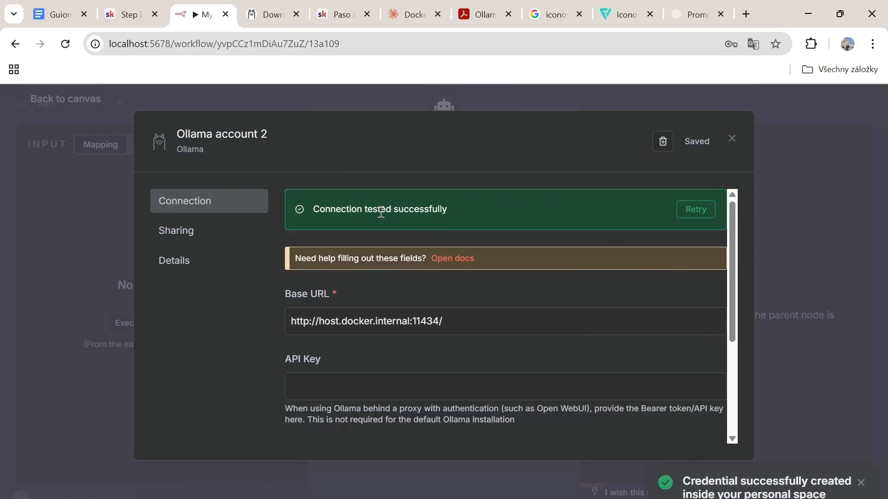
- Rename the new Ollama credential "n8n test", save it and close its settings
left_click(242, 134)
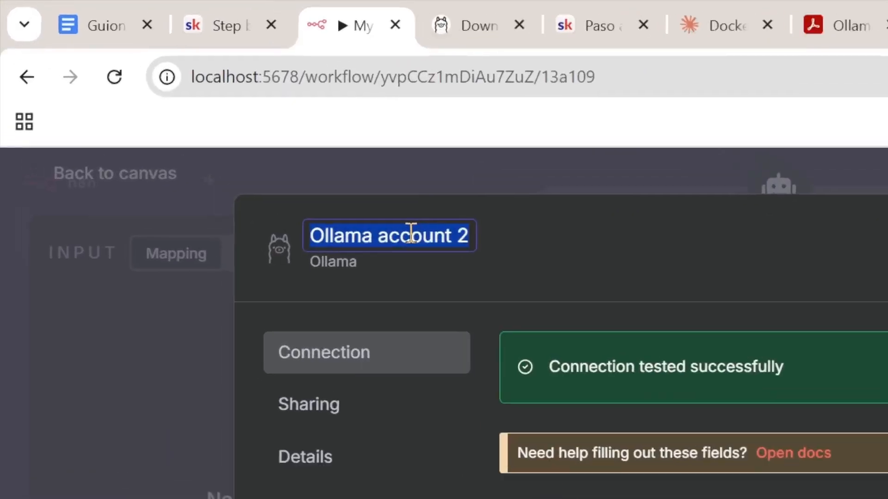
type("n8n test")
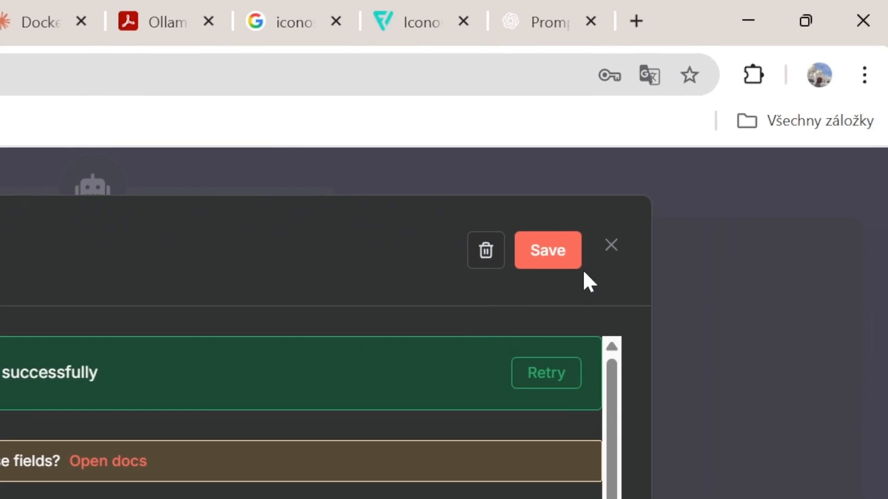
left_click(542, 258)
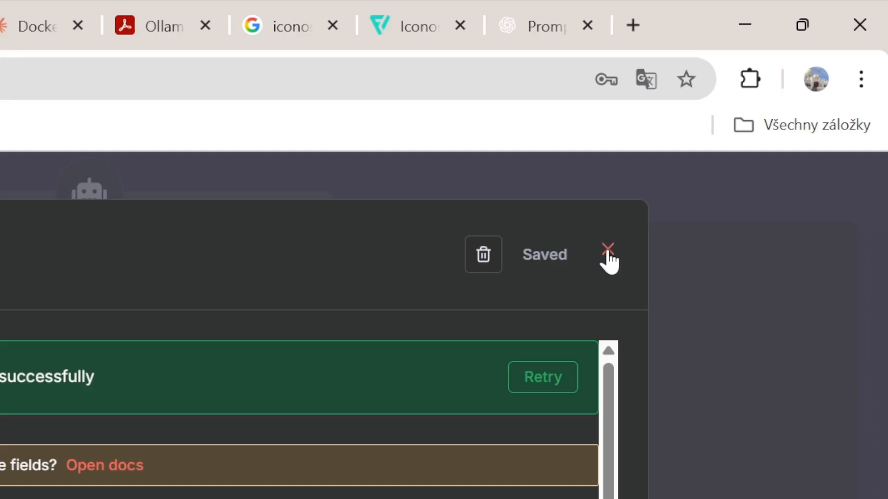
left_click(608, 220)
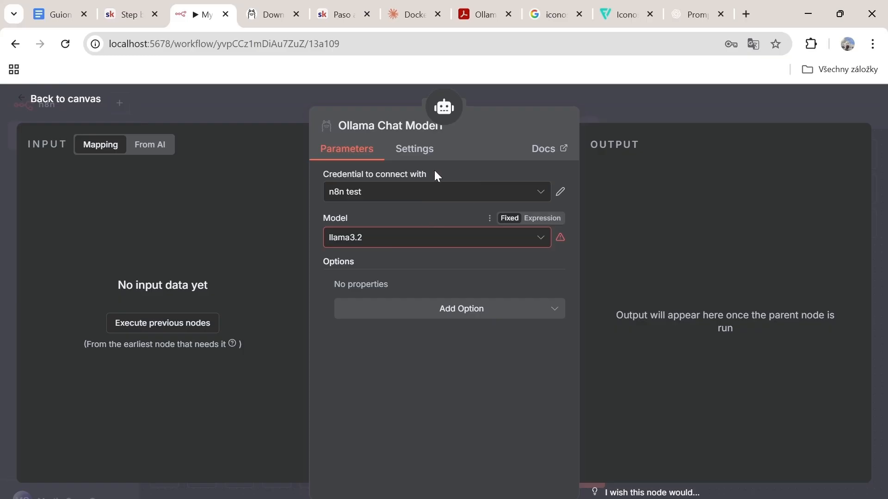
- Set the agent's Ollama chat model to gpt-oss:latest and return to the canvas
left_click(505, 245)
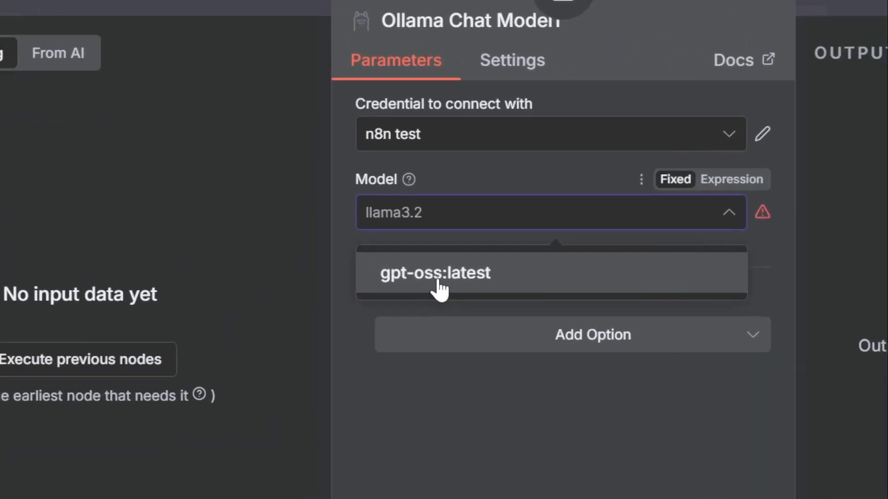
left_click(372, 277)
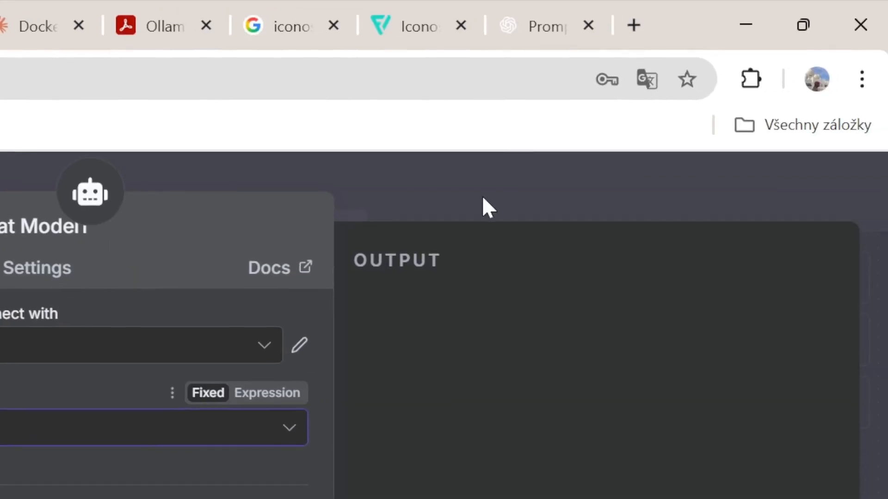
left_click(483, 196)
left_click(740, 115)
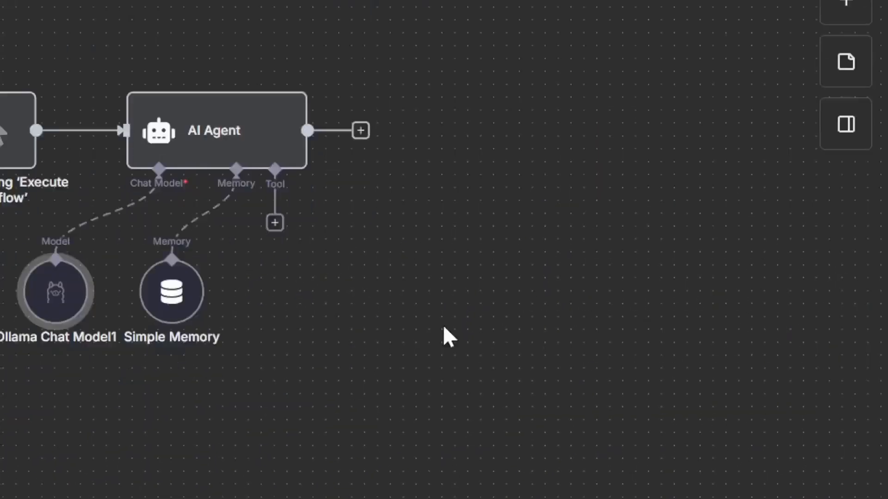
- Select the manual trigger as the workflow's starting point and execute the workflow from it
left_click(591, 471)
left_click(573, 435)
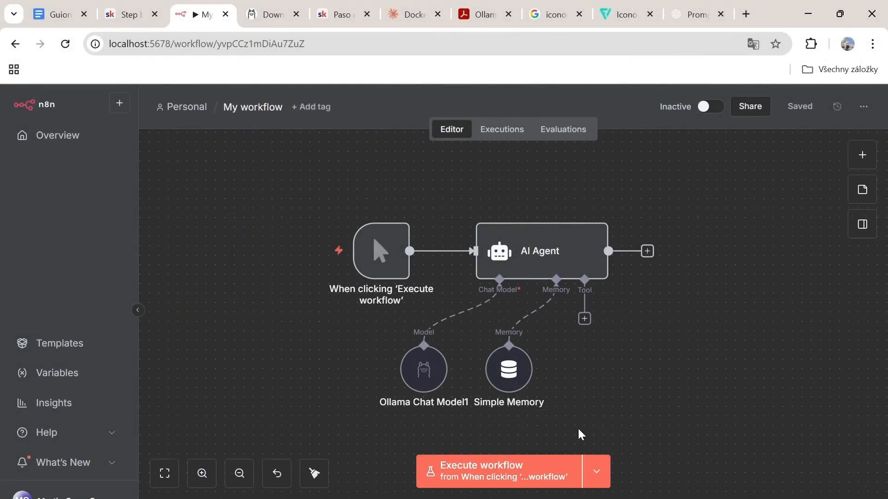
left_click(475, 468)
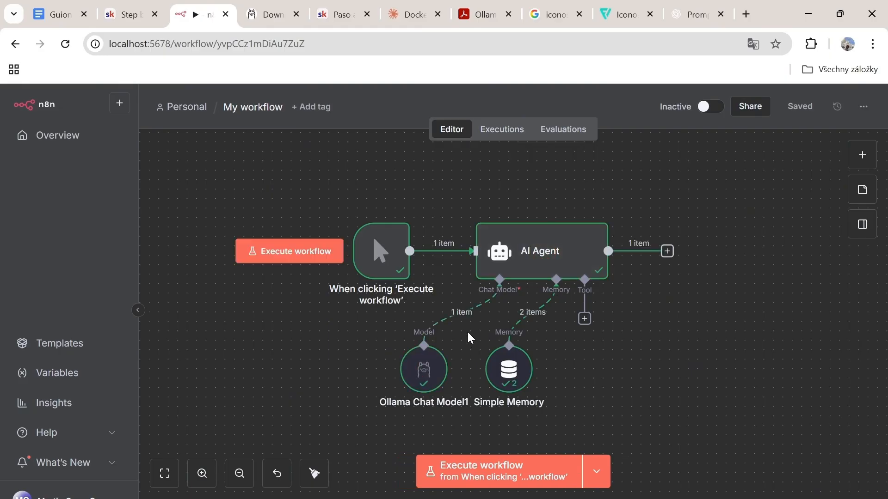
- Examine the AI Agent's execution output and open the workflow's execution history
double_click(543, 268)
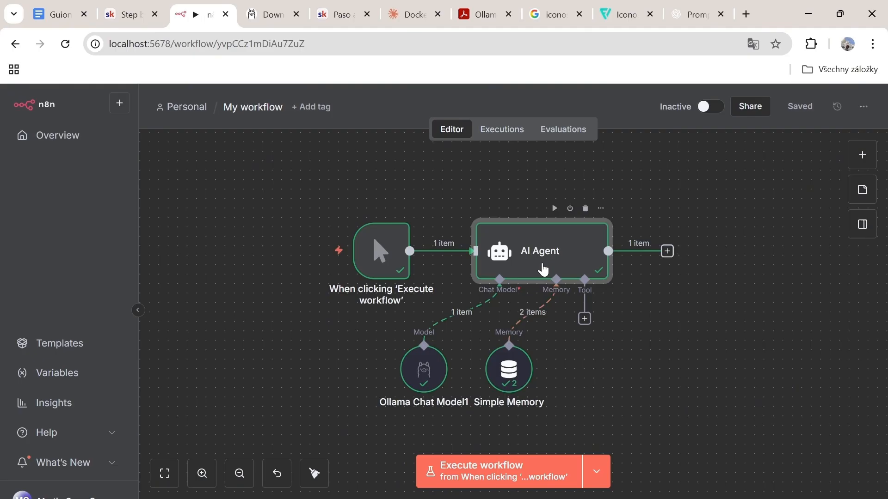
scroll(622, 255, "down", 5)
scroll(624, 255, "up", 5)
key("Escape")
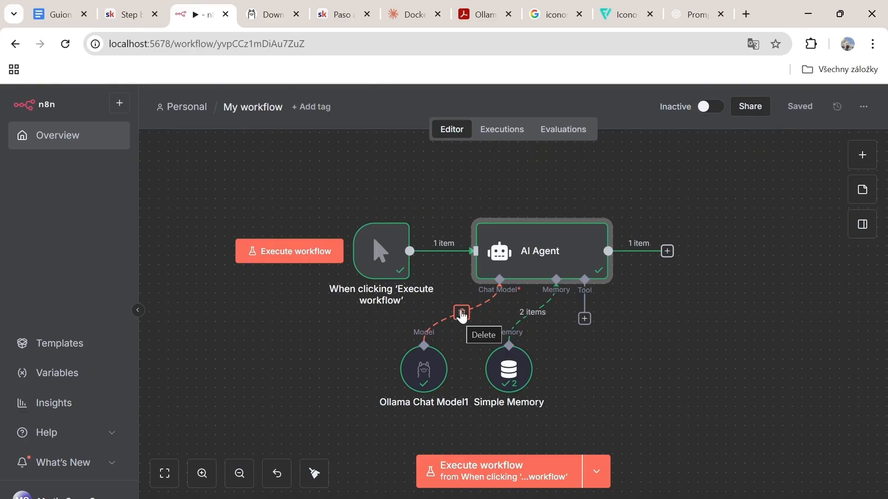
left_click(496, 137)
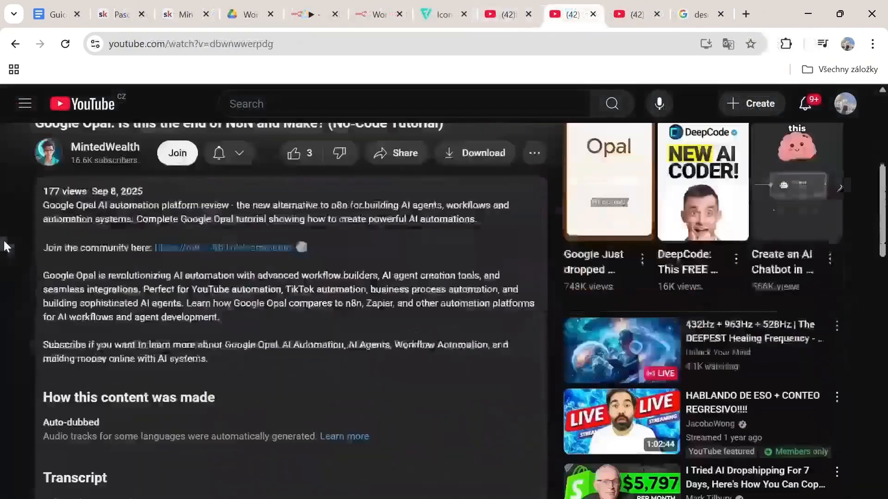
- Look through the Google Opal video's description on YouTube and open the "Paso a paso - Español" lesson in the Ollama Local Host course
scroll(8, 246, "down", 4)
scroll(79, 339, "down", 4)
left_click(159, 378)
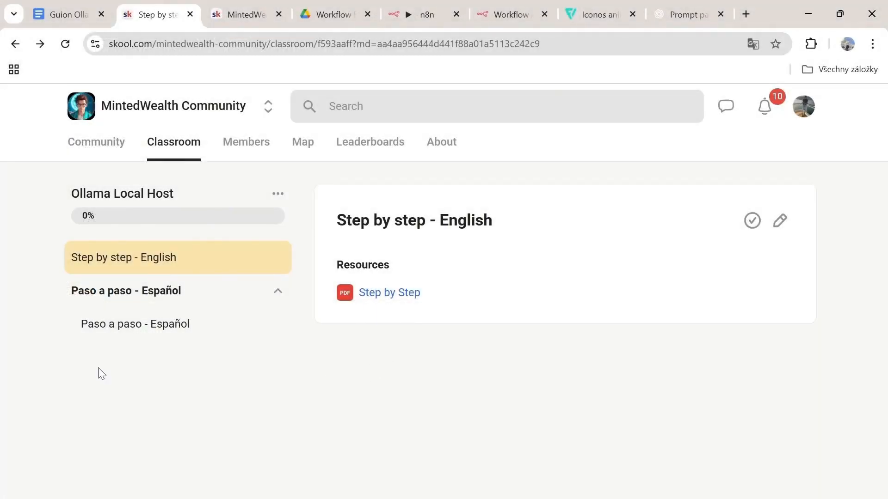
left_click(101, 337)
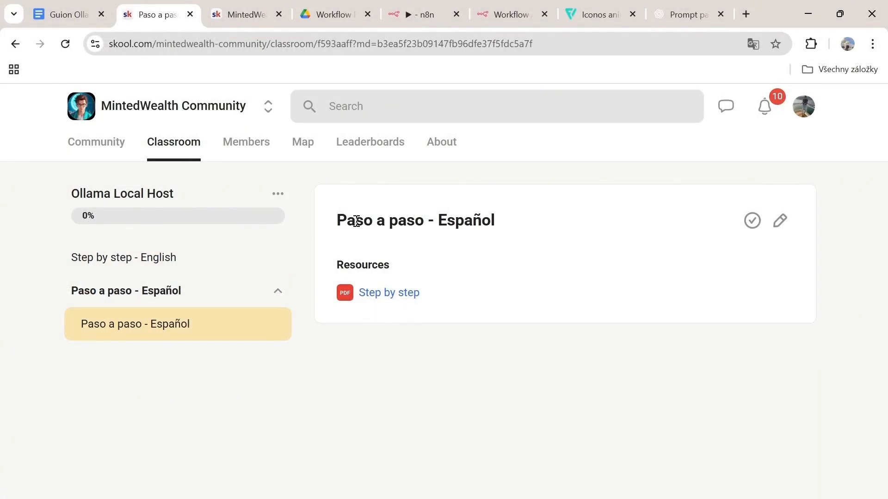